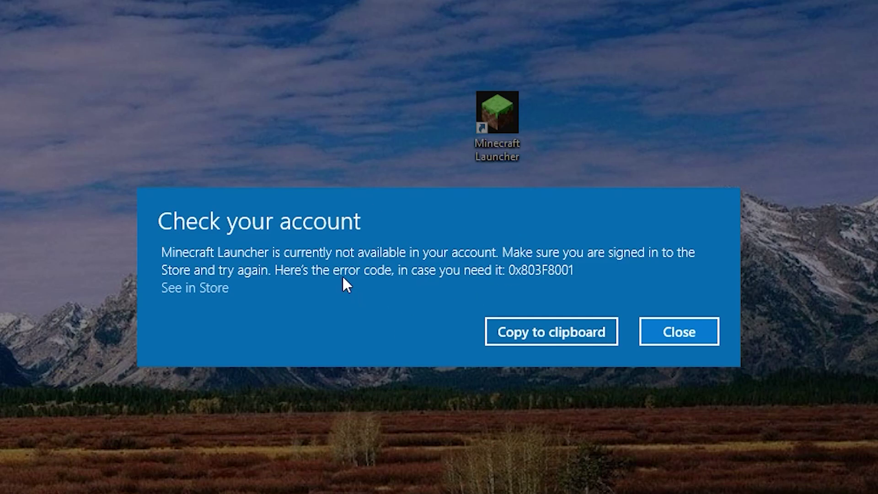
Save the Windows 10/11 launcher installer from minecraft.net, dismissing the account error before and after
left_click(701, 327)
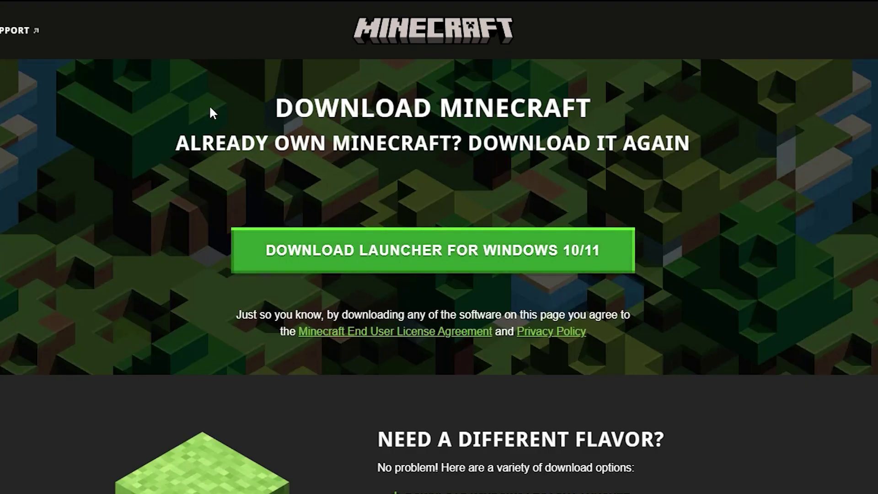
left_click_drag(309, 110, 618, 148)
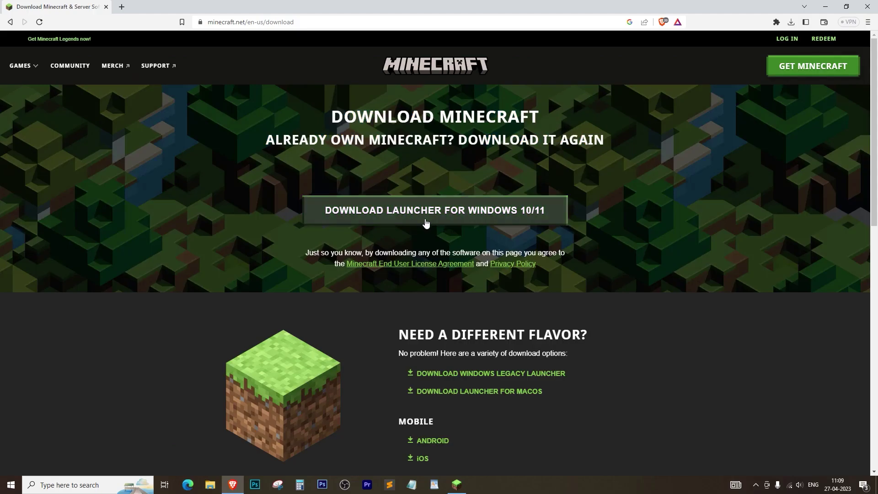
left_click(426, 210)
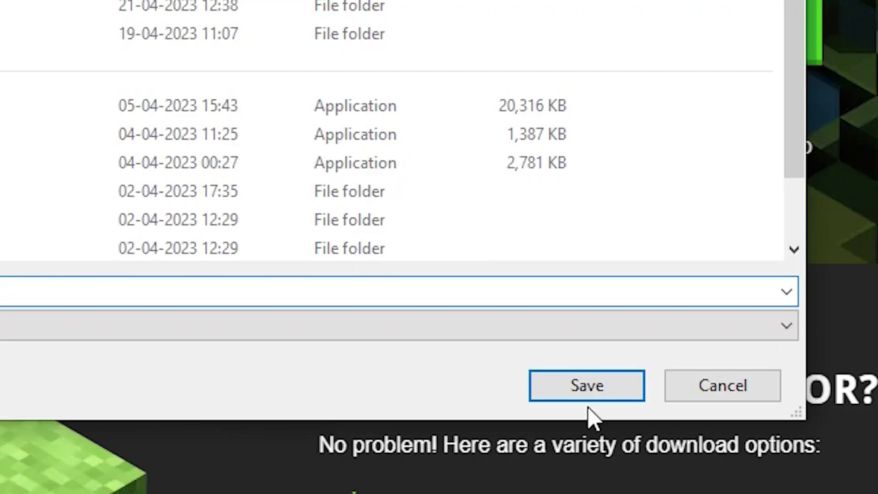
left_click(483, 359)
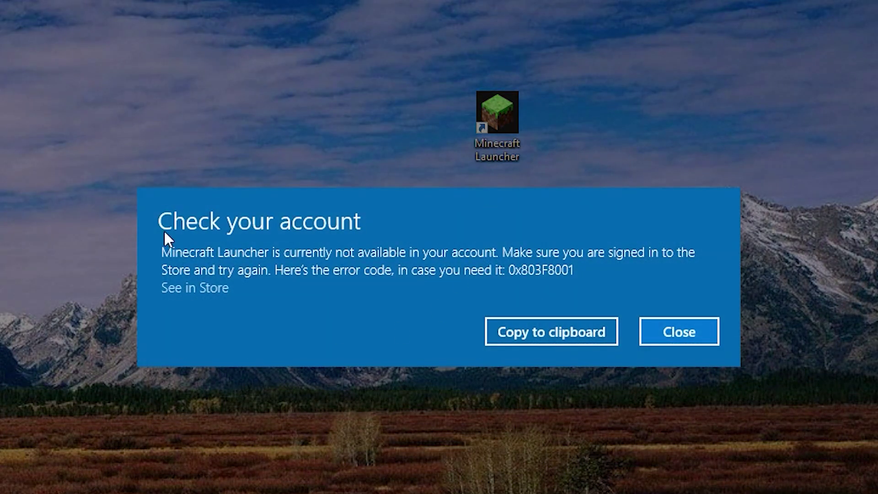
left_click(700, 326)
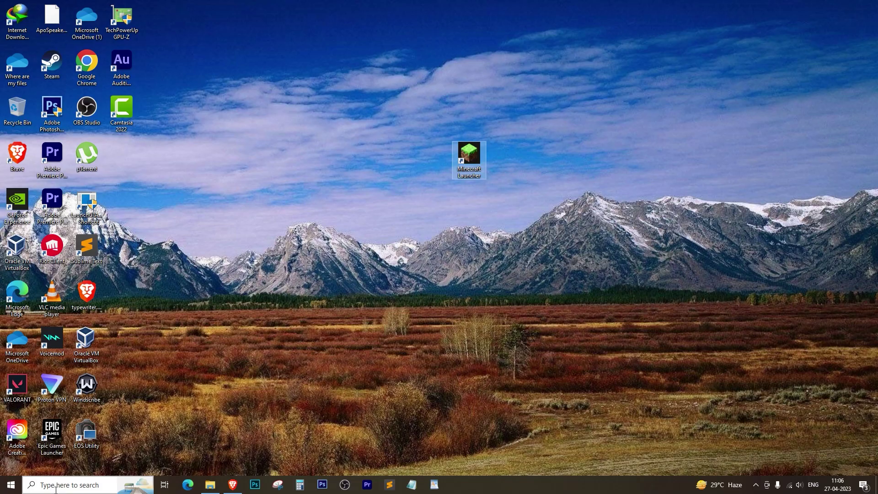
In Settings > Apps, set 'Choose where to get apps' to Anywhere
left_click(89, 481)
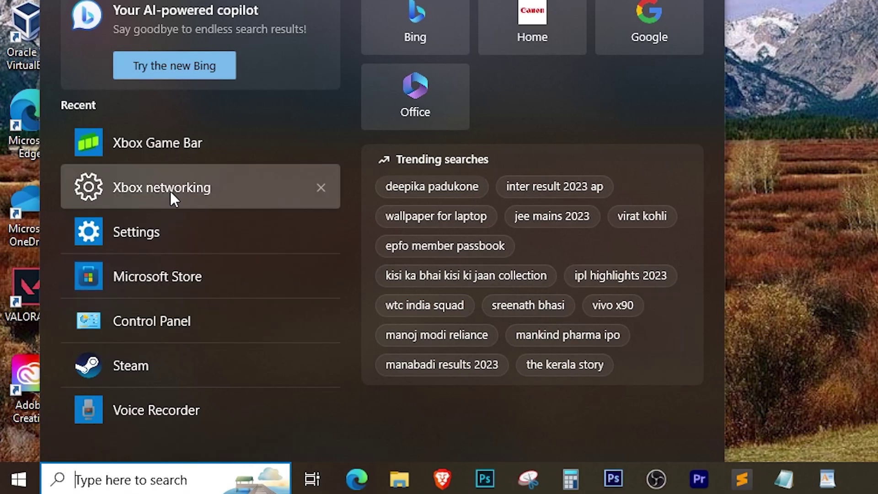
left_click(169, 230)
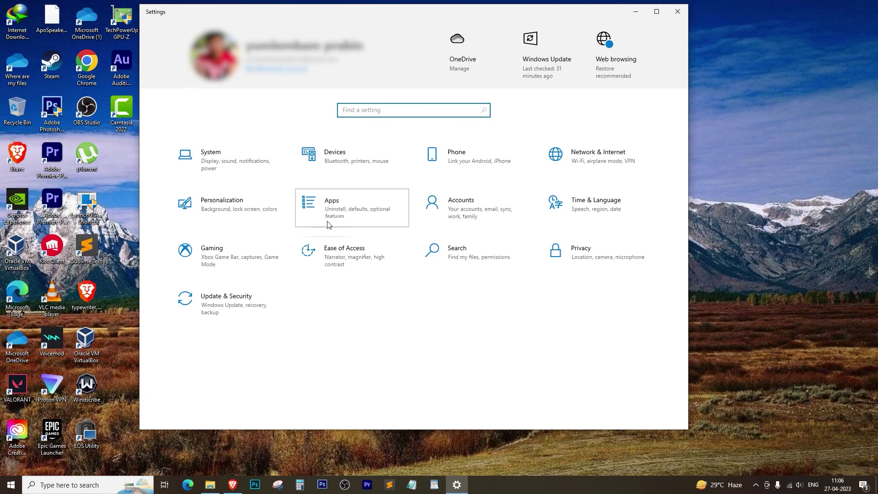
left_click(328, 224)
left_click(363, 91)
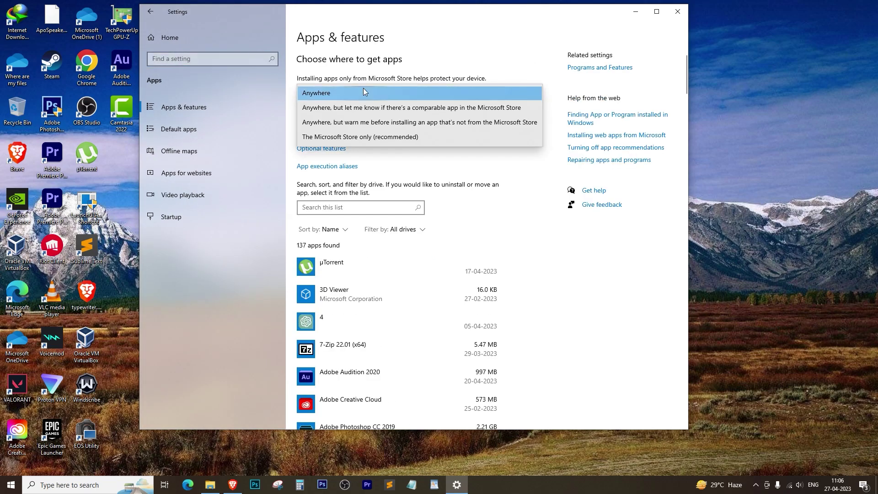
left_click(363, 93)
Find Minecraft Launcher in the installed apps list and uninstall it
left_click(333, 207)
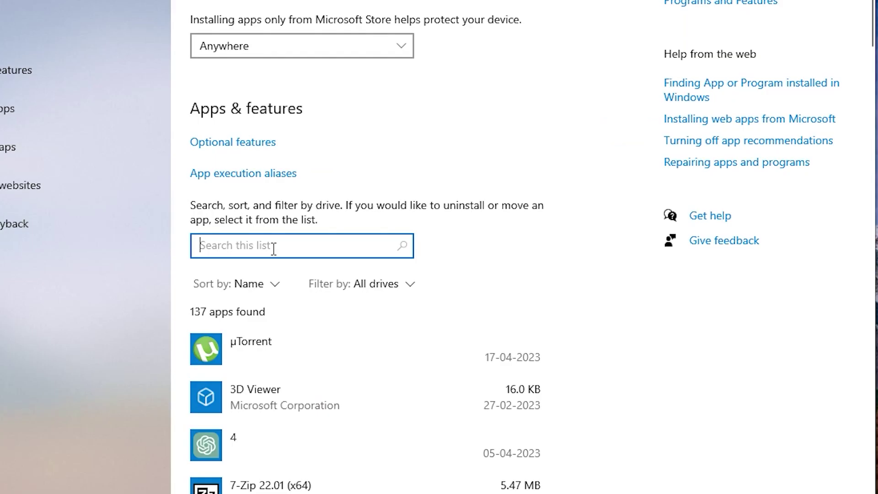
type("mine")
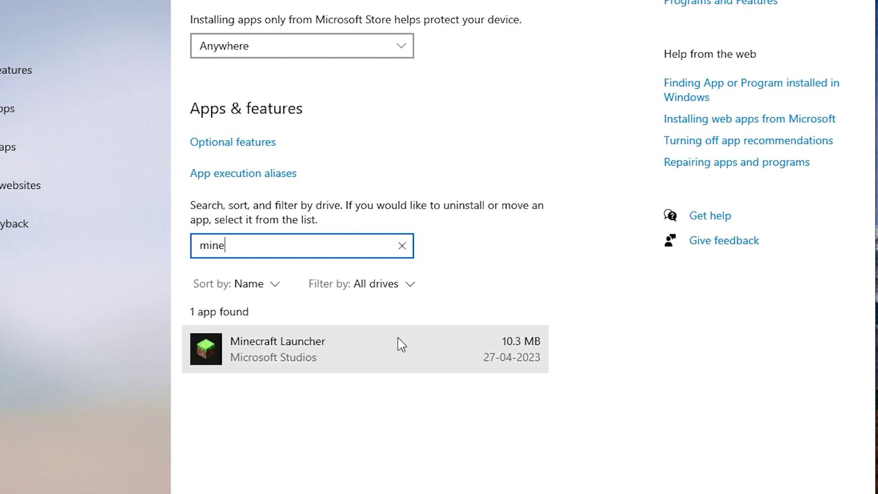
left_click(398, 343)
left_click(505, 415)
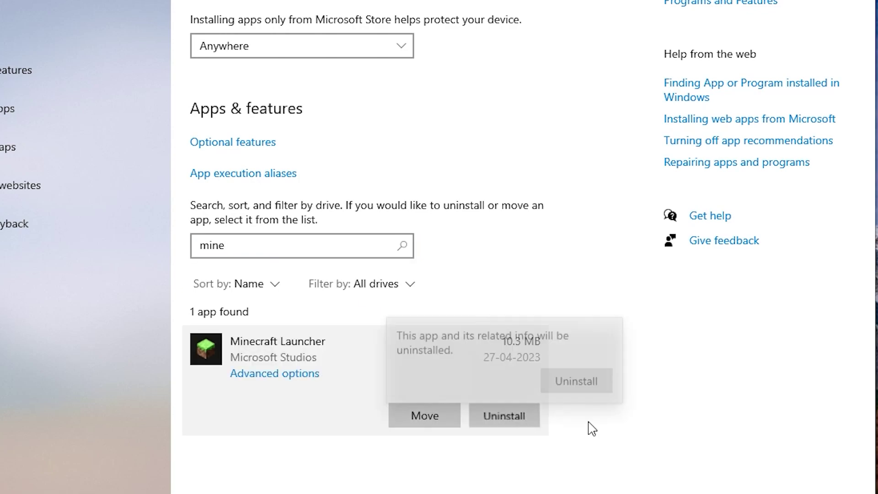
left_click(579, 377)
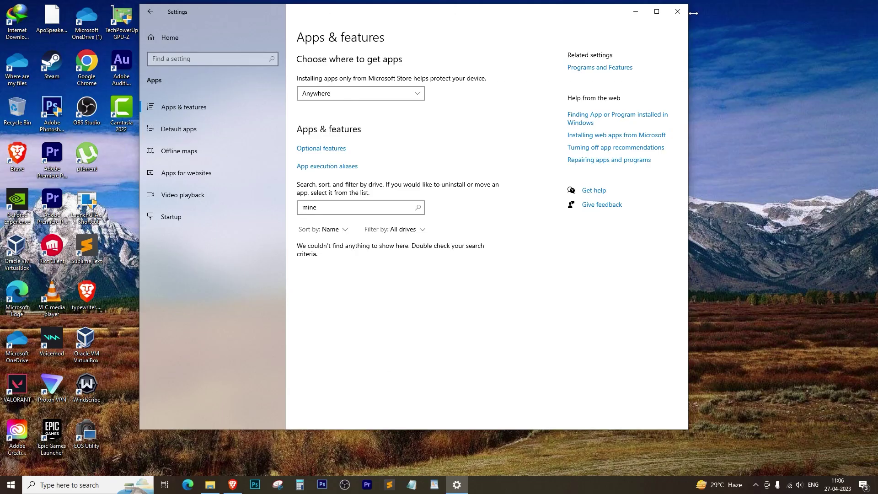
Close Settings, delete the leftover Minecraft Launcher desktop shortcut, and launch Microsoft Store
left_click(678, 12)
left_click(470, 158)
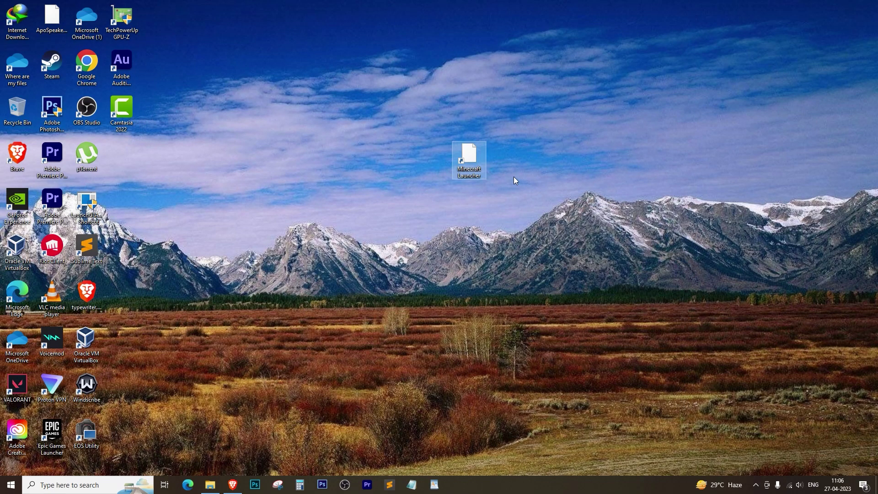
key("Delete")
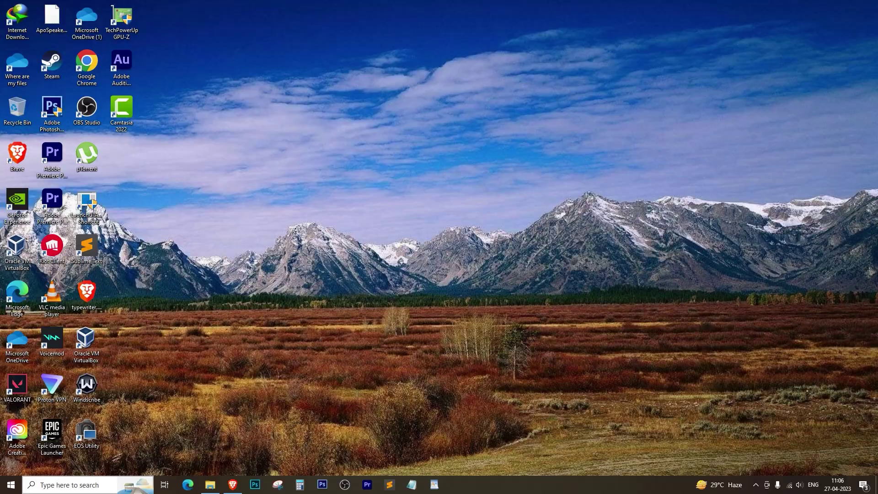
left_click(76, 485)
type("st")
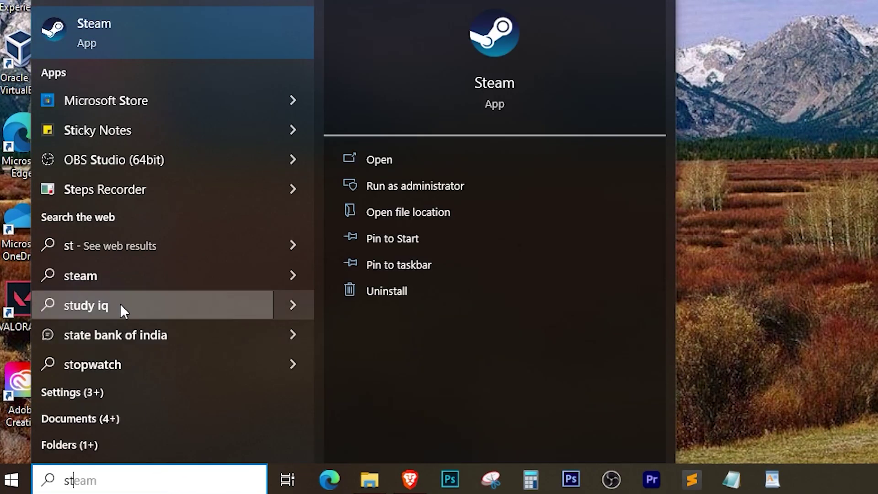
type("o")
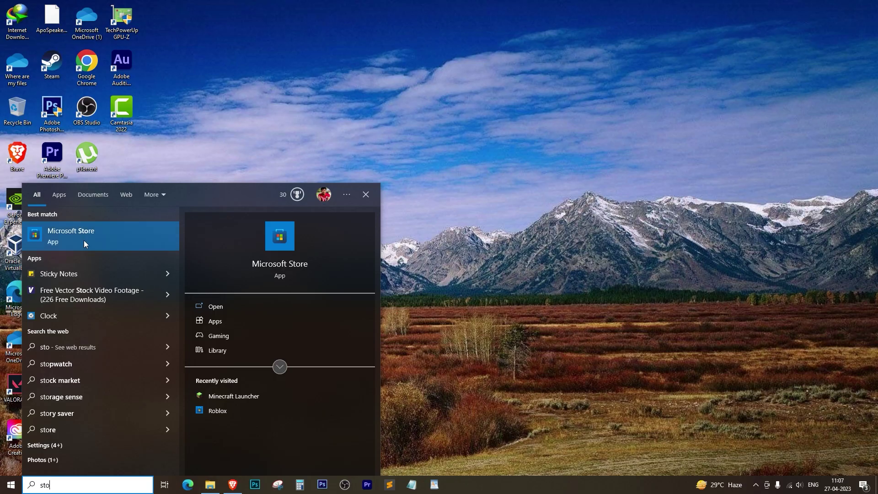
left_click(84, 240)
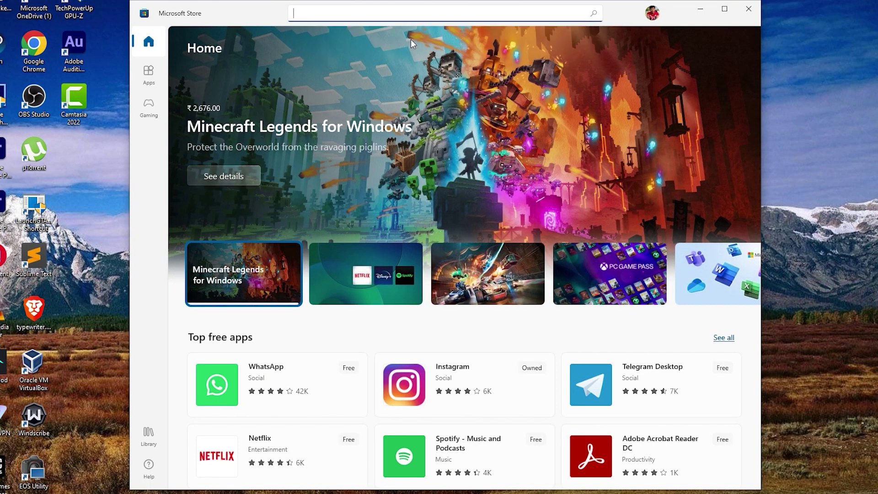
type("minecraft")
Install Minecraft Launcher from the Store's 'minecraft' search, launch it through the updater, then close the Store
key("Return")
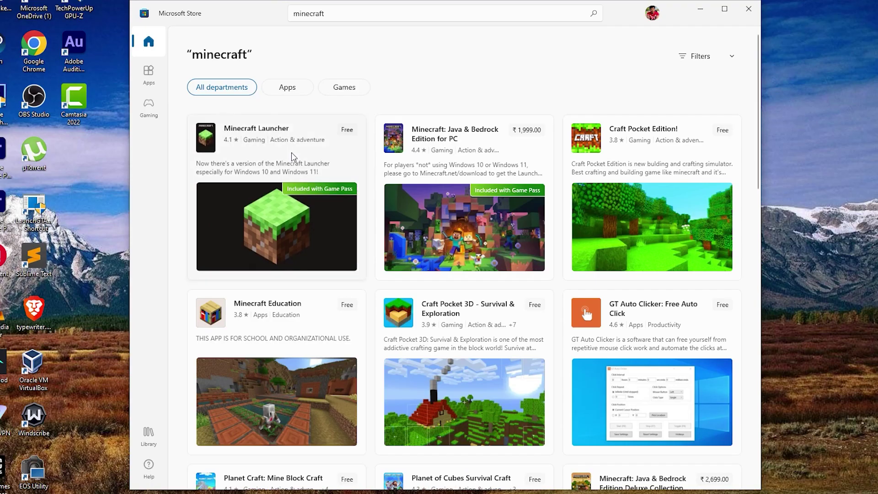
left_click(292, 152)
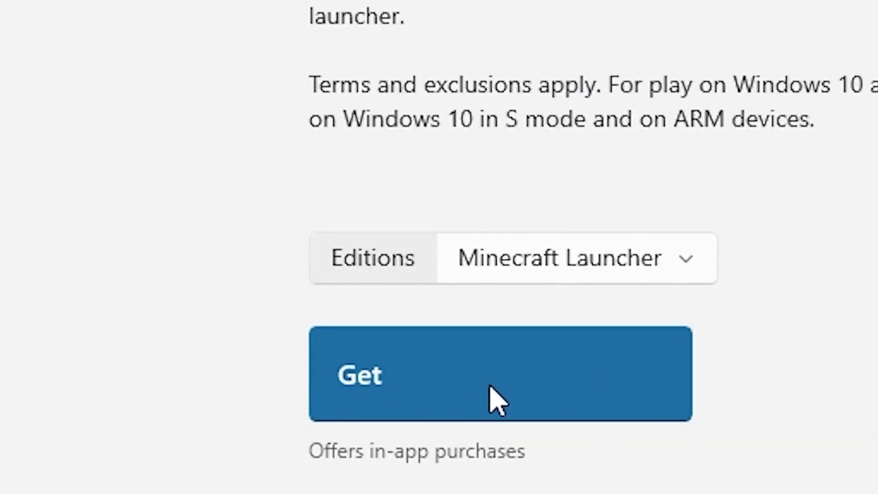
left_click(495, 394)
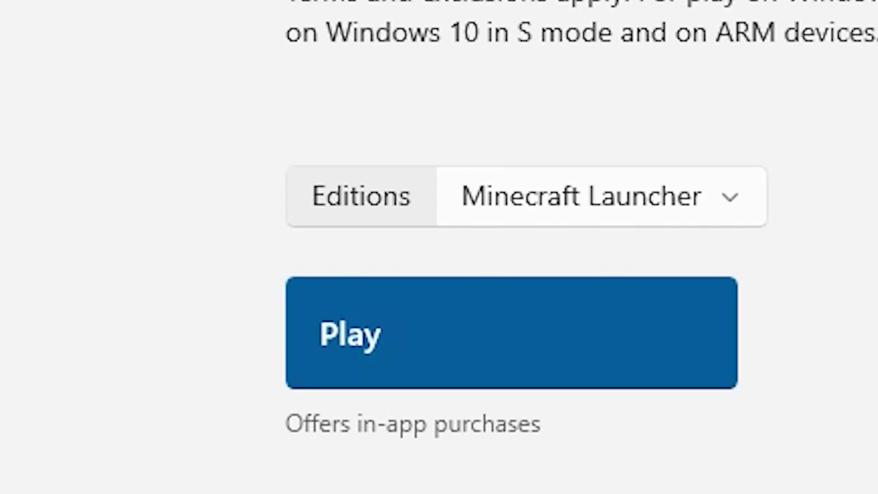
left_click(721, 371)
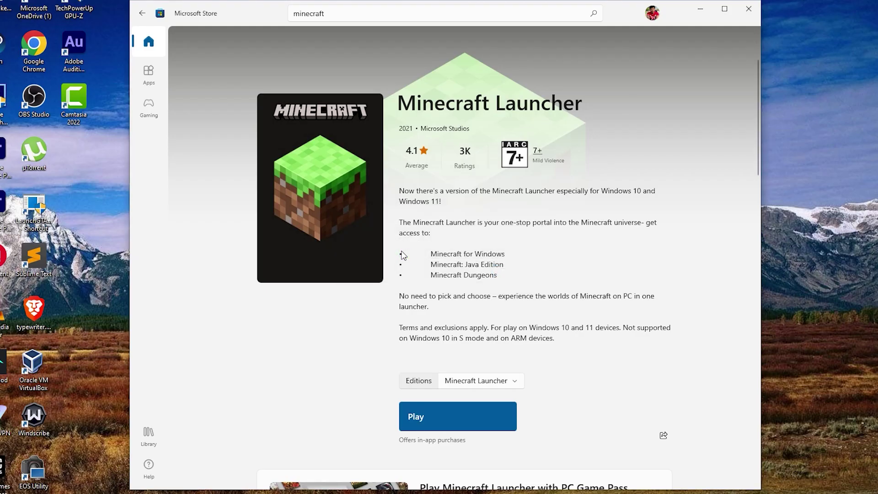
scroll(403, 255, "up", 2)
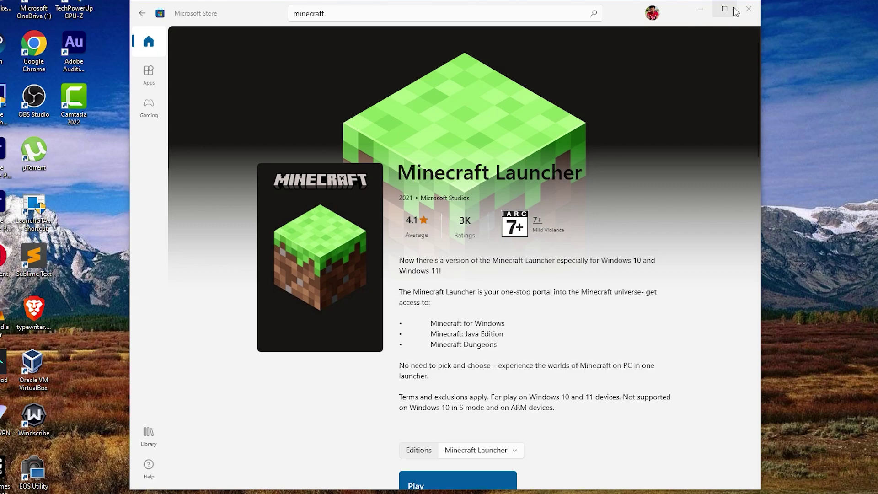
left_click(749, 9)
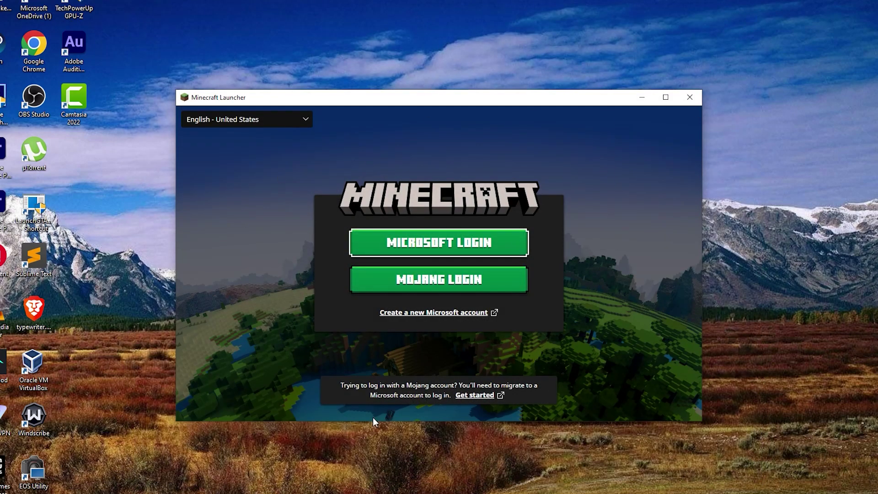
Move the Minecraft Launcher login window up and to the left on the desktop
left_click_drag(387, 98, 390, 80)
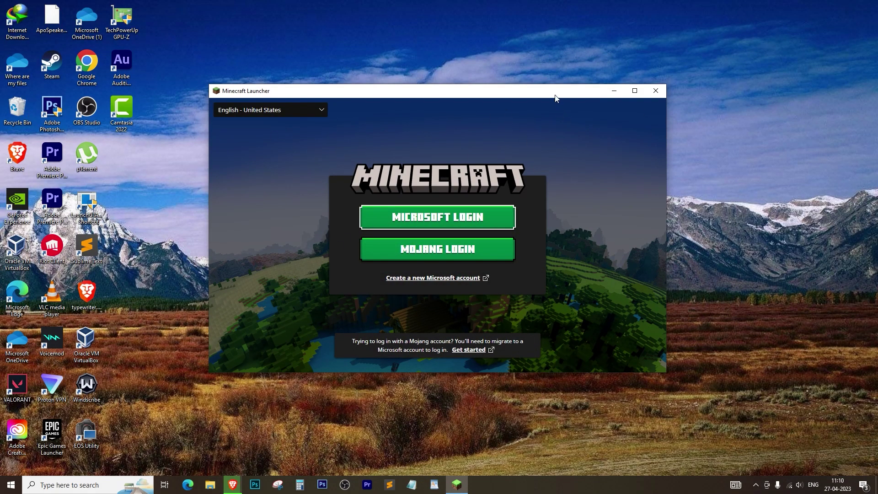
left_click_drag(556, 98, 438, 104)
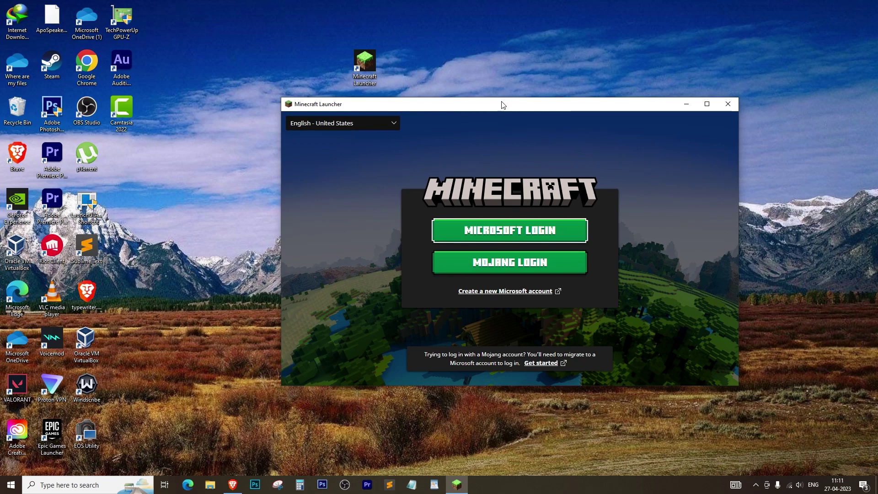
mouse_move(503, 105)
left_mouse_down()
mouse_move(420, 116)
mouse_move(432, 116)
left_mouse_up()
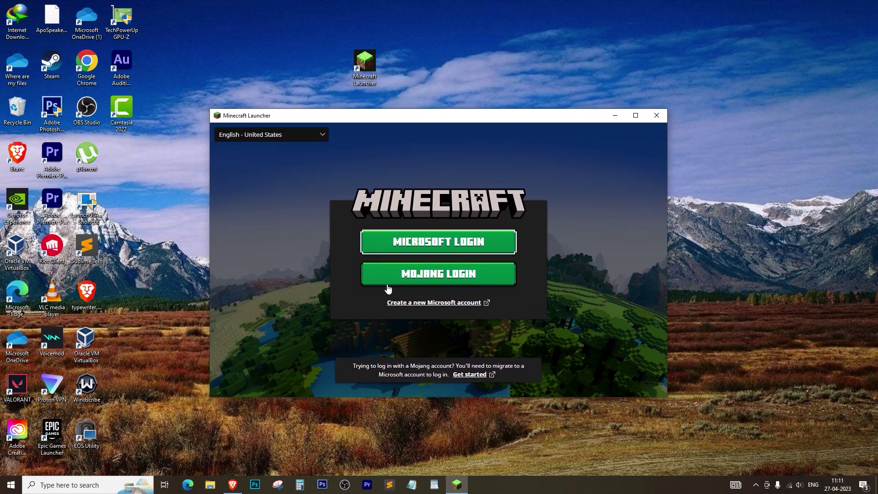